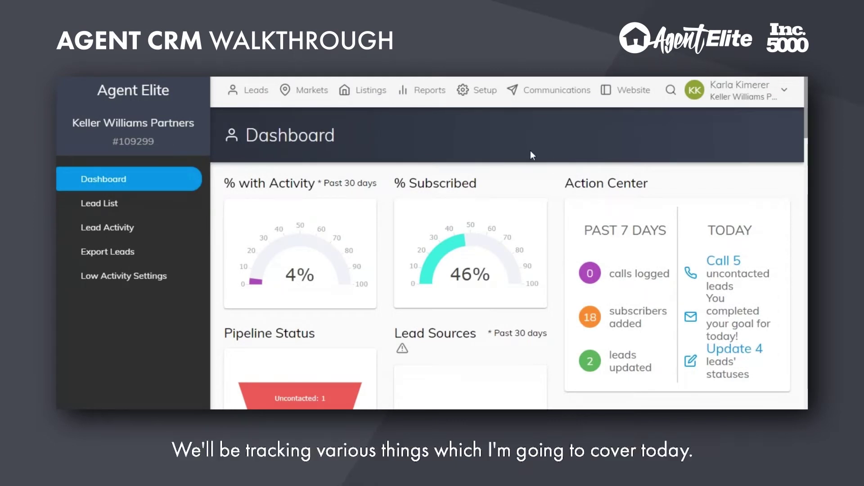
Review the Past 30 days range and scroll down to the Lead Metric Comparisons chart
left_click_drag(379, 186, 329, 184)
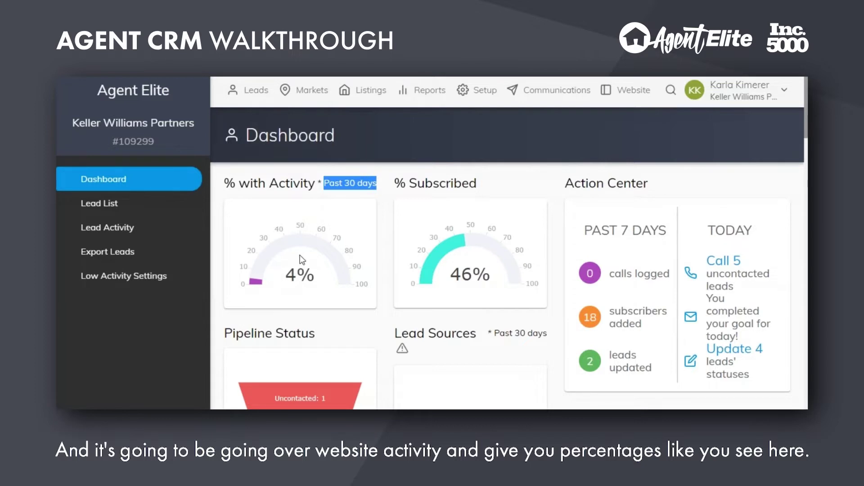
left_click(346, 190)
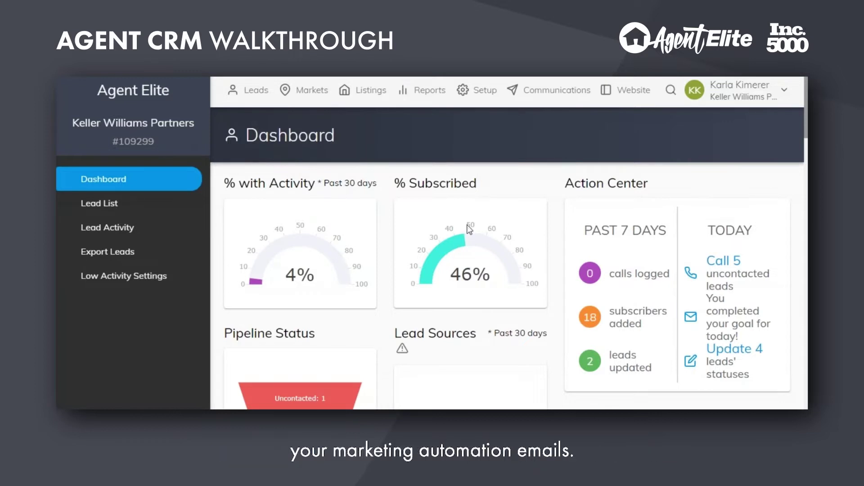
scroll(386, 191, "down", 3)
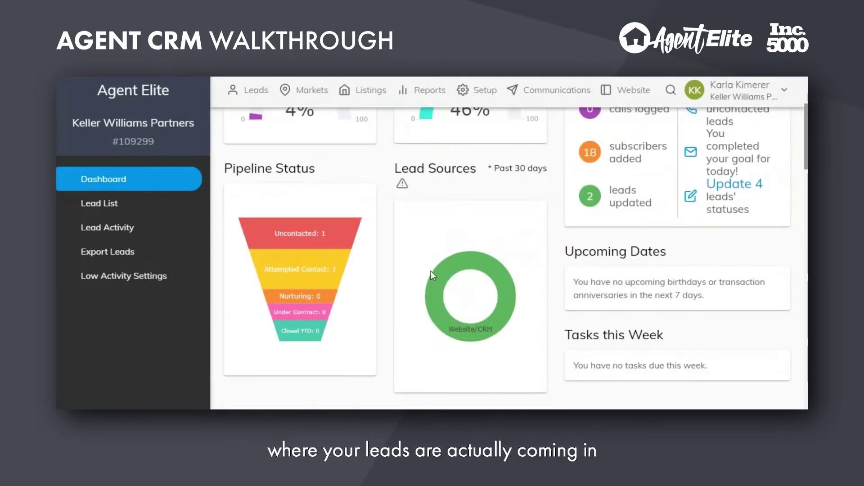
mouse_move(464, 267)
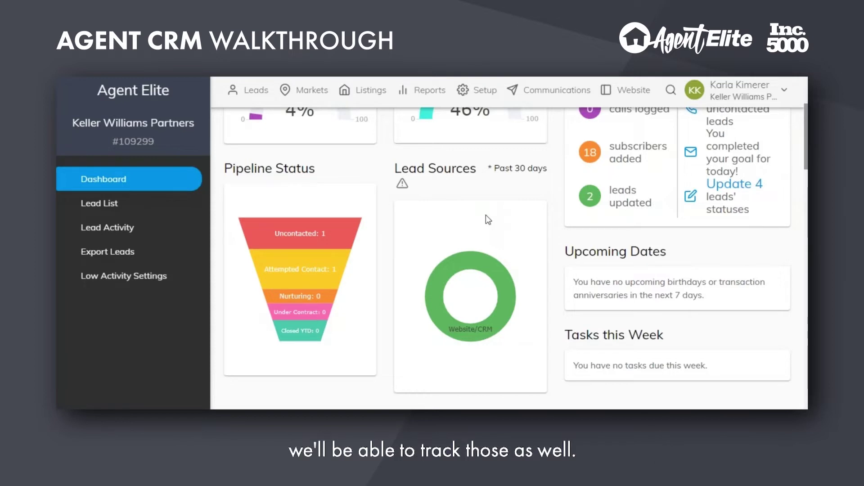
scroll(622, 228, "down", 6)
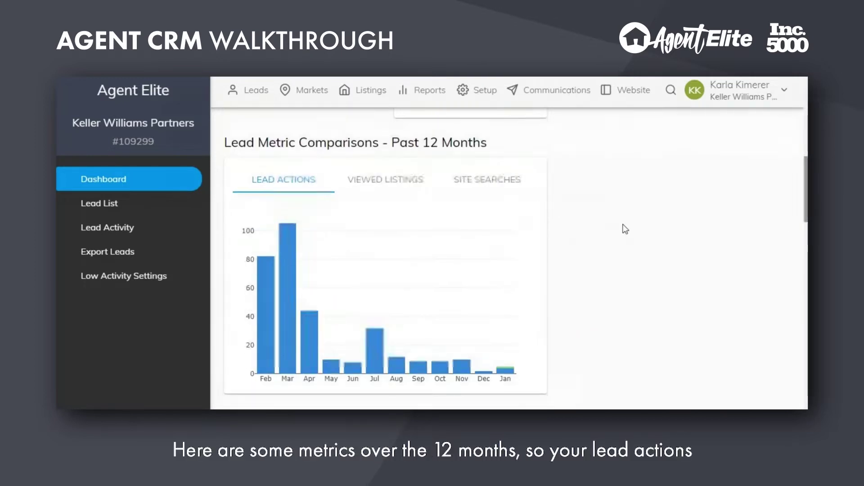
scroll(625, 229, "down", 1)
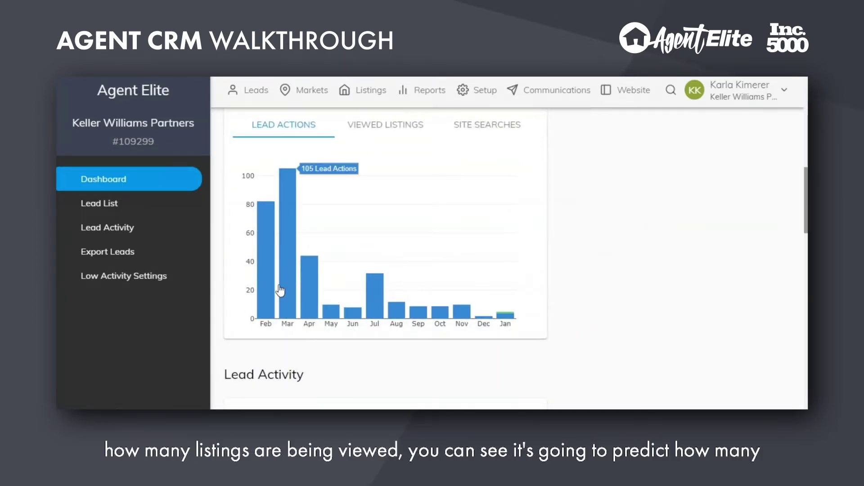
Switch the chart from Viewed Listings to Site Searches and scroll through the Lead Activity feed
left_click(385, 125)
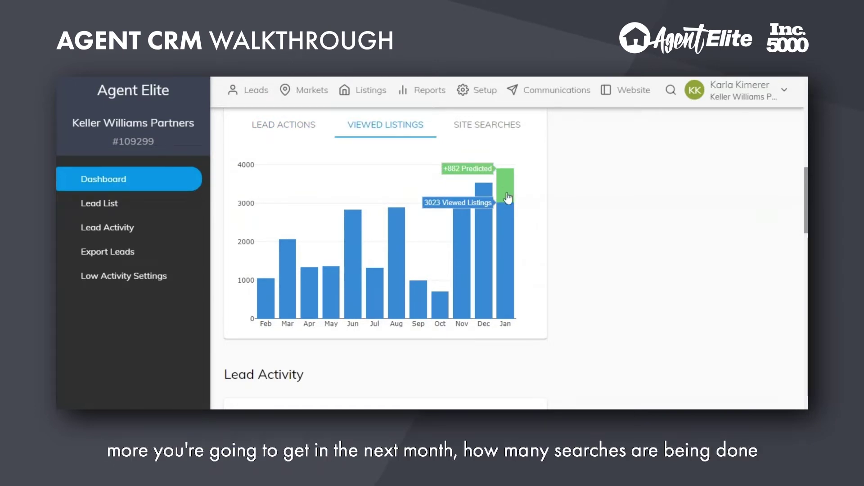
left_click(487, 124)
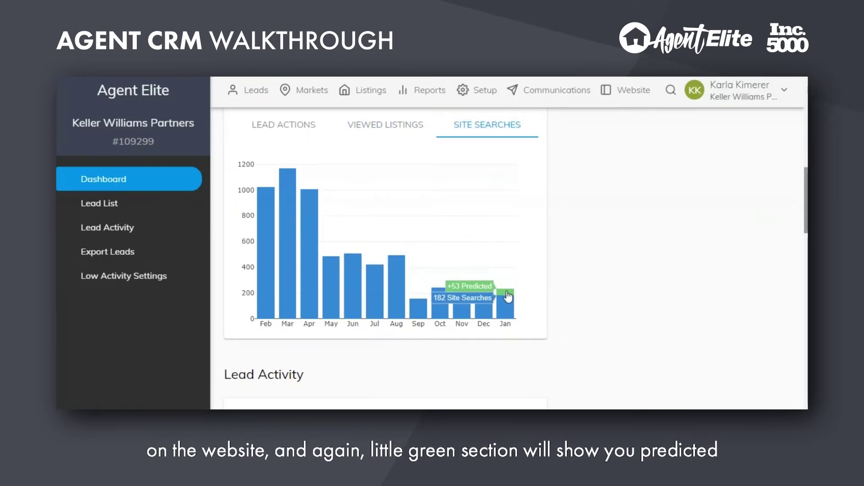
scroll(582, 265, "down", 3)
scroll(583, 264, "down", 3)
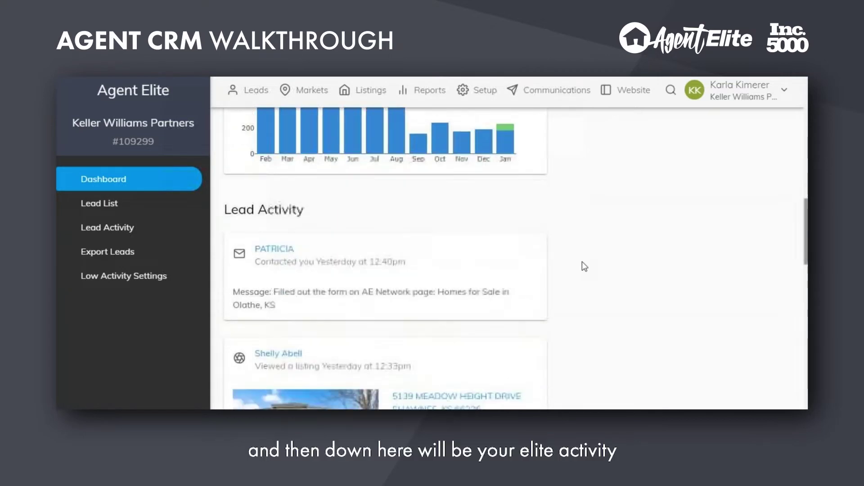
scroll(582, 262, "down", 5)
scroll(582, 261, "down", 5)
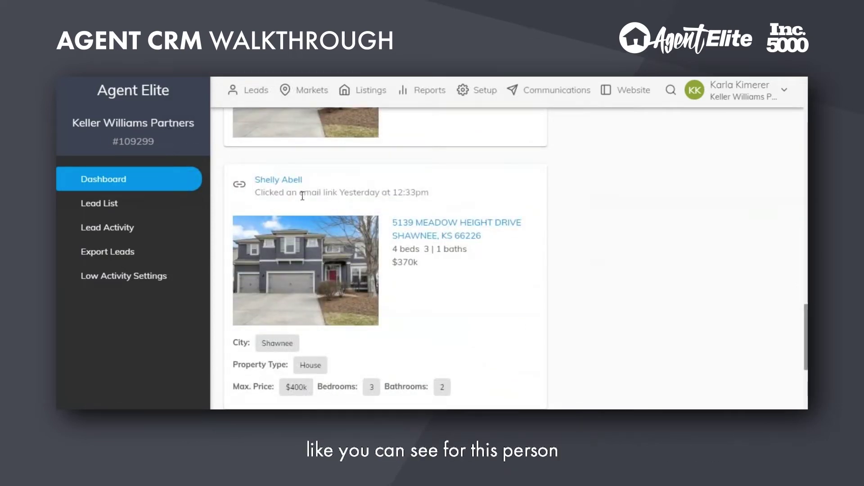
scroll(512, 229, "down", 5)
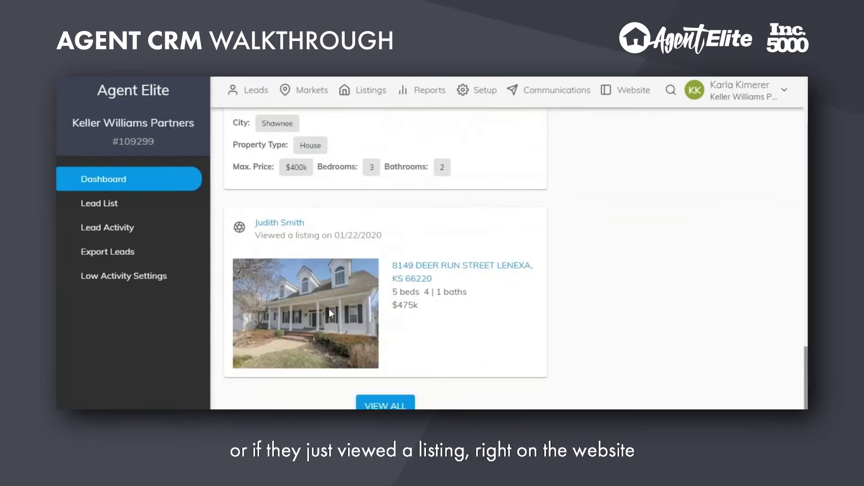
scroll(577, 274, "up", 6)
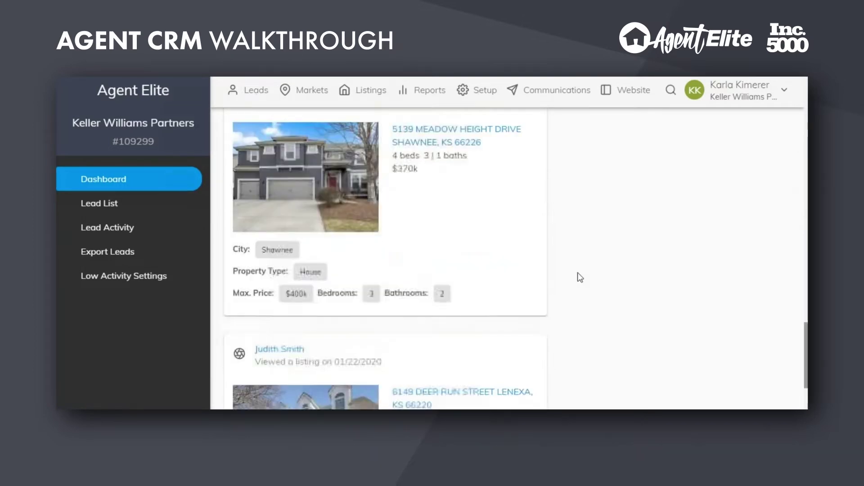
scroll(580, 278, "up", 5)
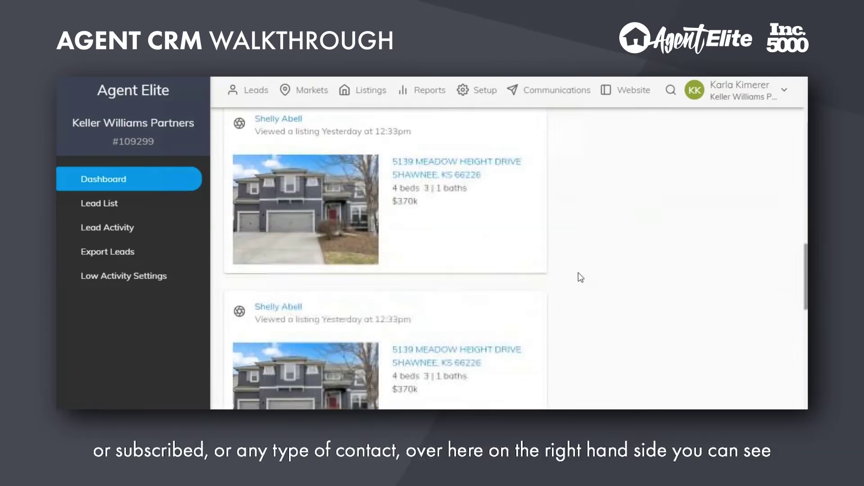
scroll(580, 277, "up", 10)
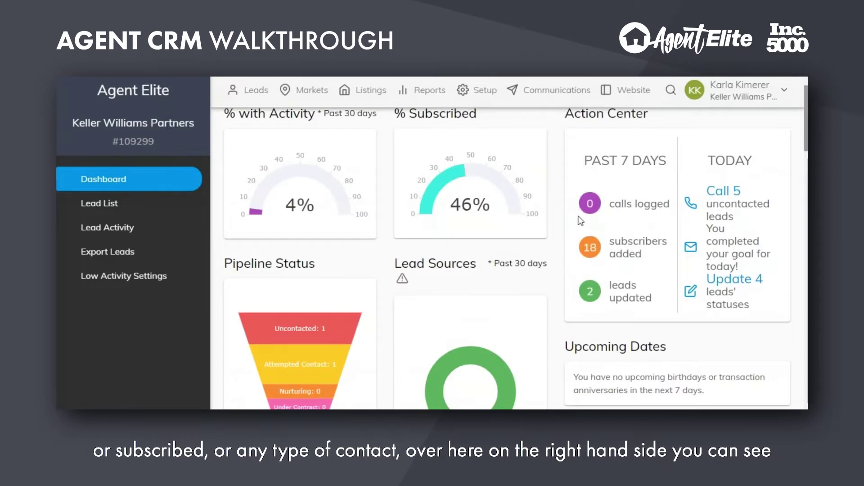
scroll(627, 153, "up", 2)
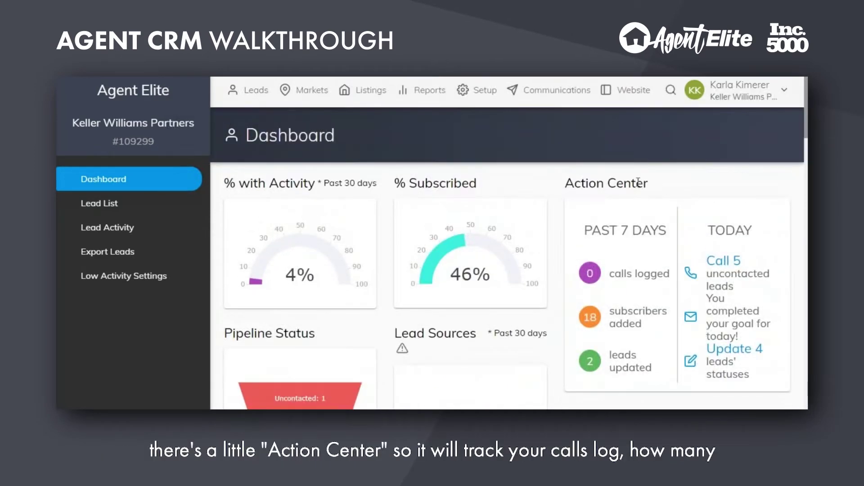
scroll(640, 182, "down", 1)
scroll(639, 181, "down", 1)
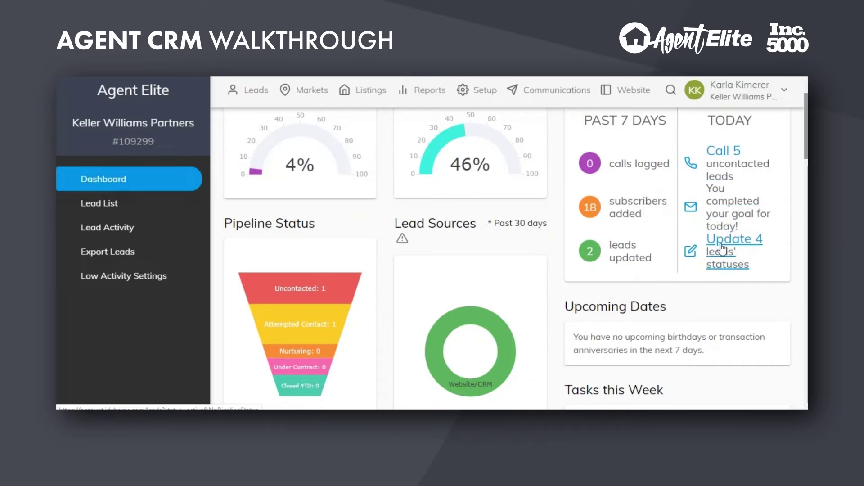
scroll(466, 229, "down", 1)
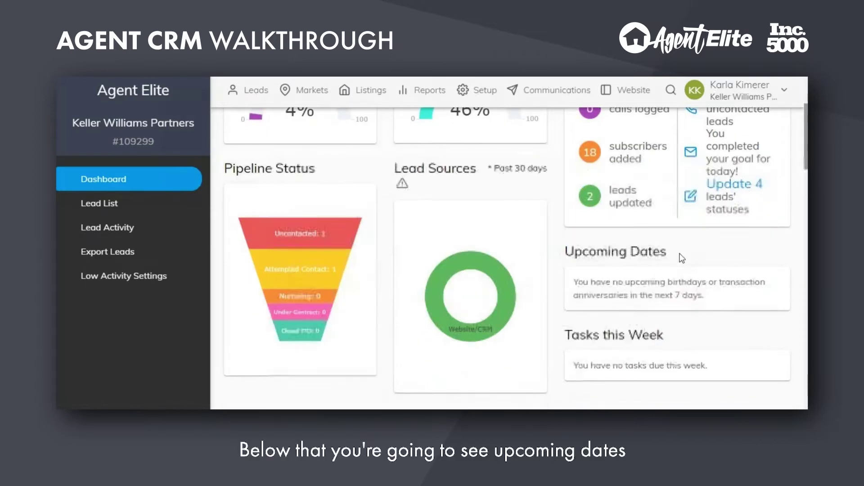
scroll(682, 257, "down", 1)
left_click_drag(708, 242, 599, 230)
left_click(598, 230)
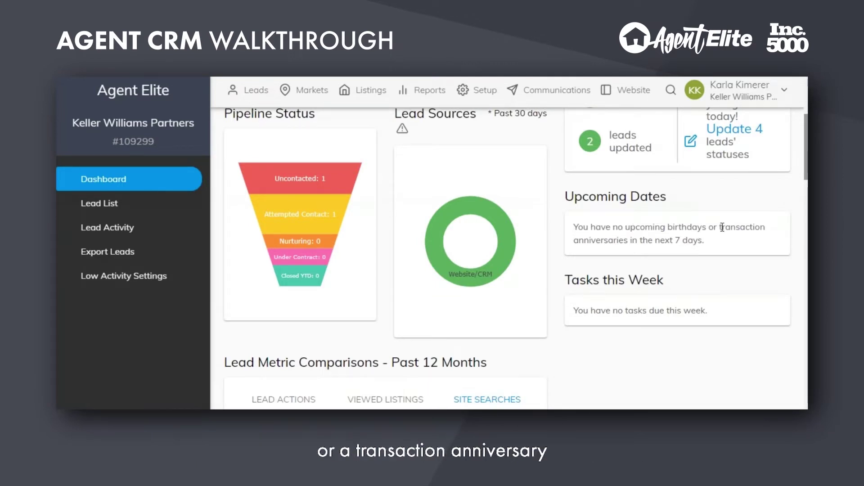
scroll(711, 221, "down", 3)
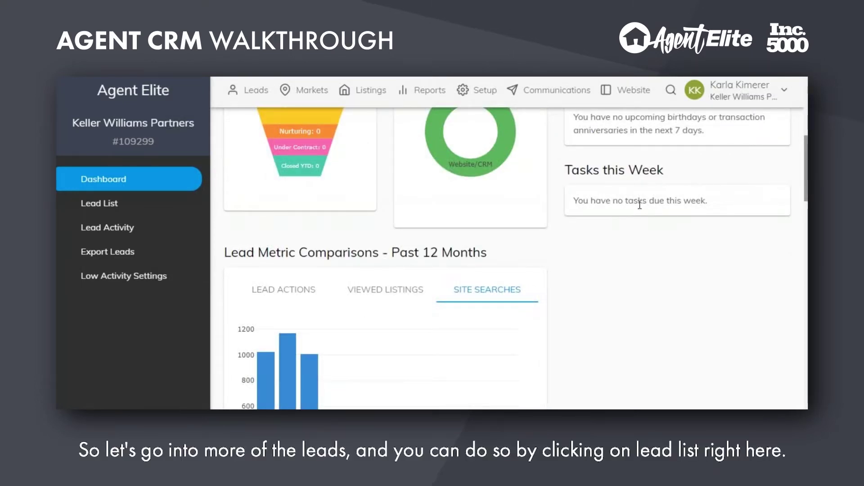
scroll(684, 211, "up", 3)
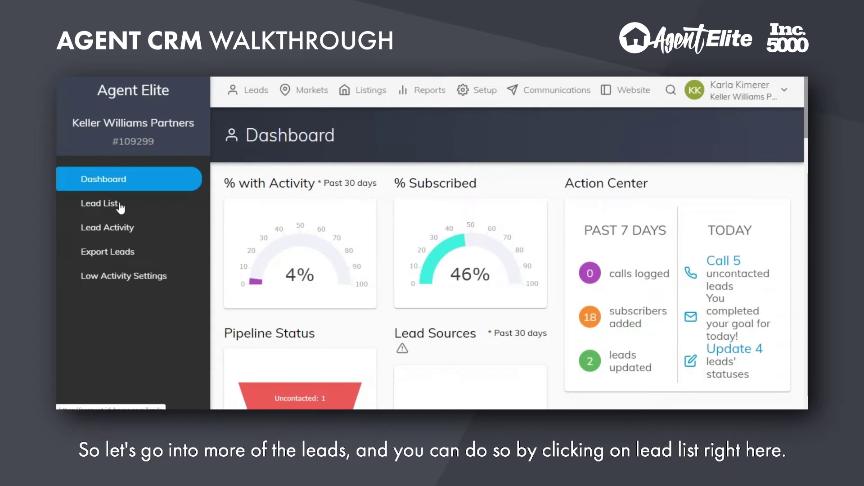
Open the Lead List and review its Displayed Columns choices before closing them
left_click(120, 208)
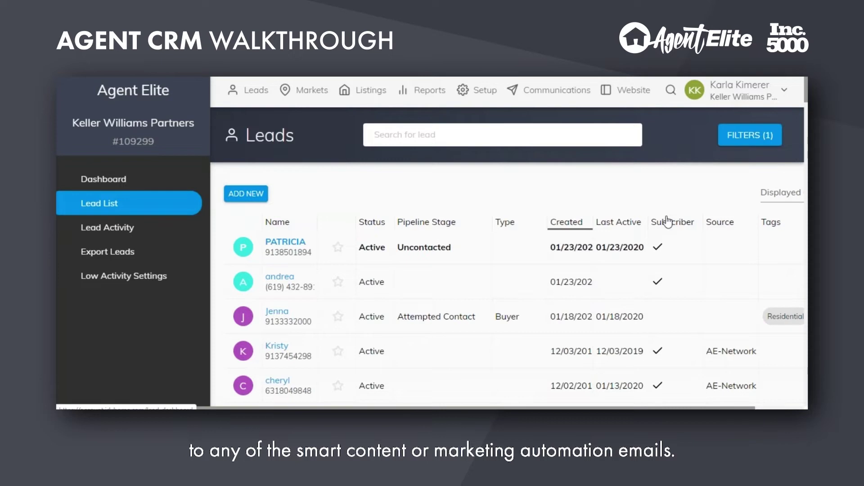
scroll(675, 225, "right", 2)
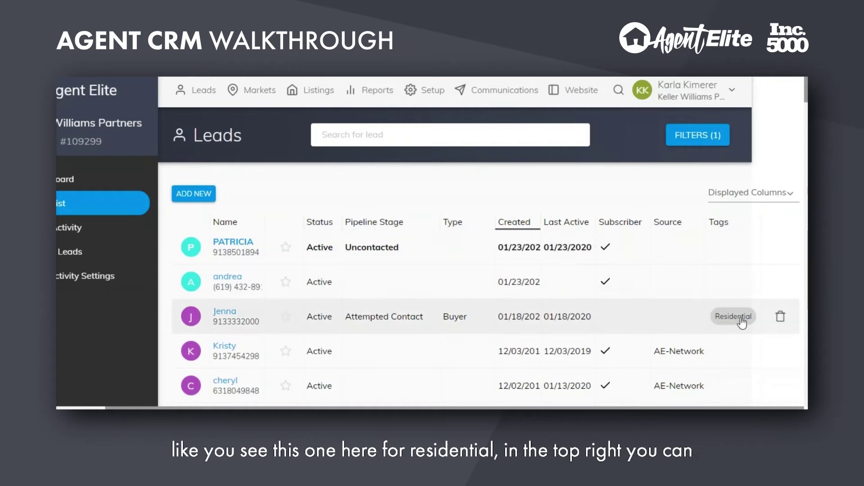
left_click(747, 192)
scroll(674, 148, "down", 3)
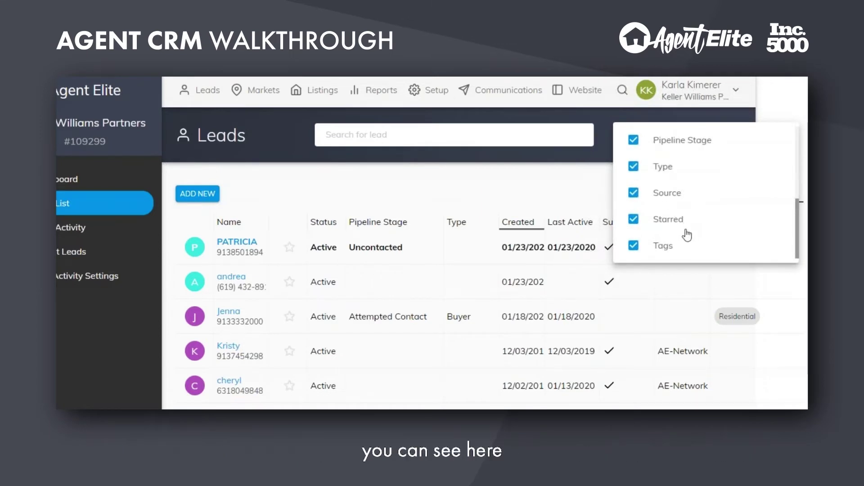
scroll(682, 234, "up", 2)
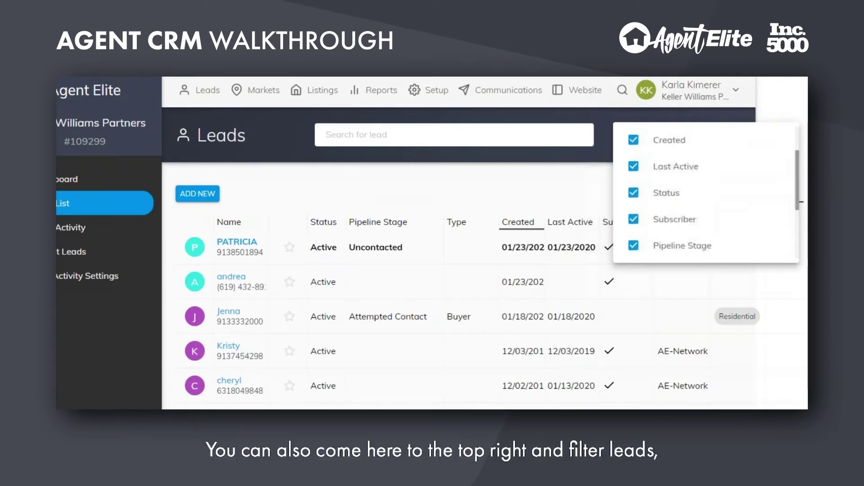
left_click(563, 181)
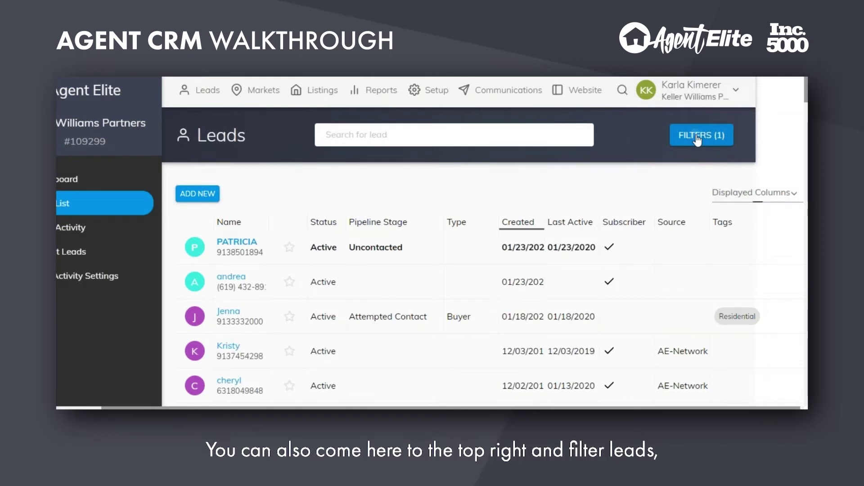
Open the lead Filters and review the Type, Status, Lead Sources and Pipeline Stage options
left_click(699, 135)
left_click(326, 203)
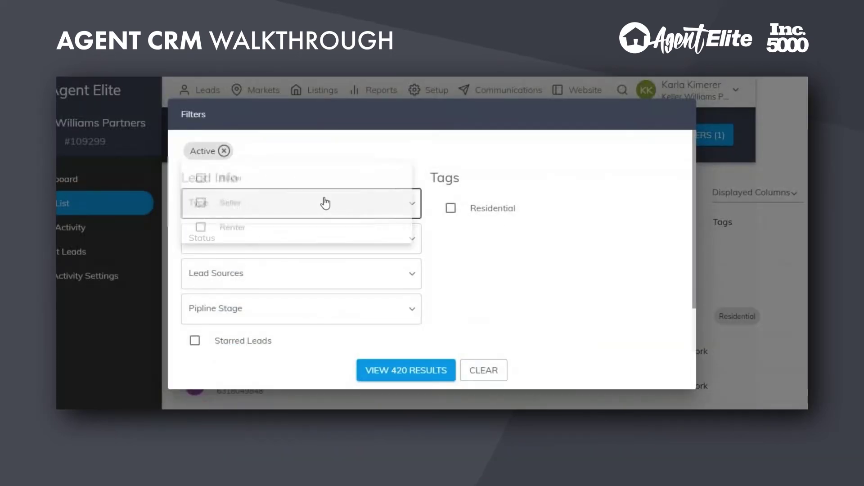
left_click(529, 261)
left_click(246, 238)
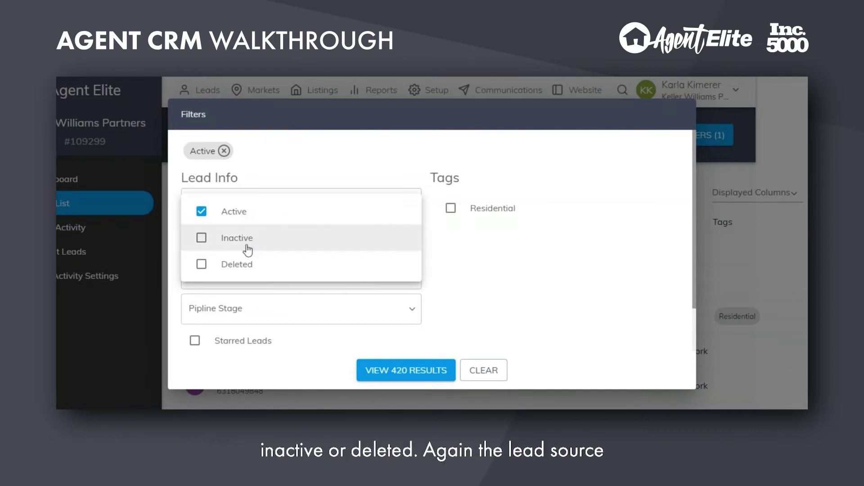
left_click(533, 252)
left_click(269, 282)
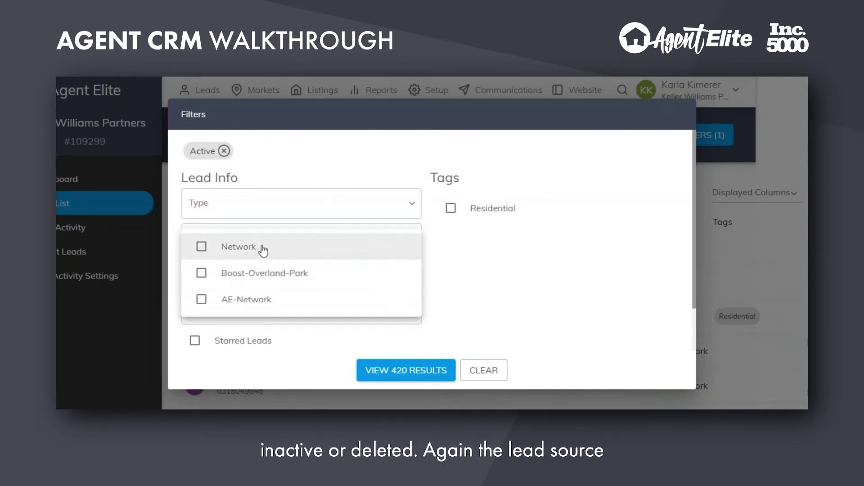
left_click(252, 314)
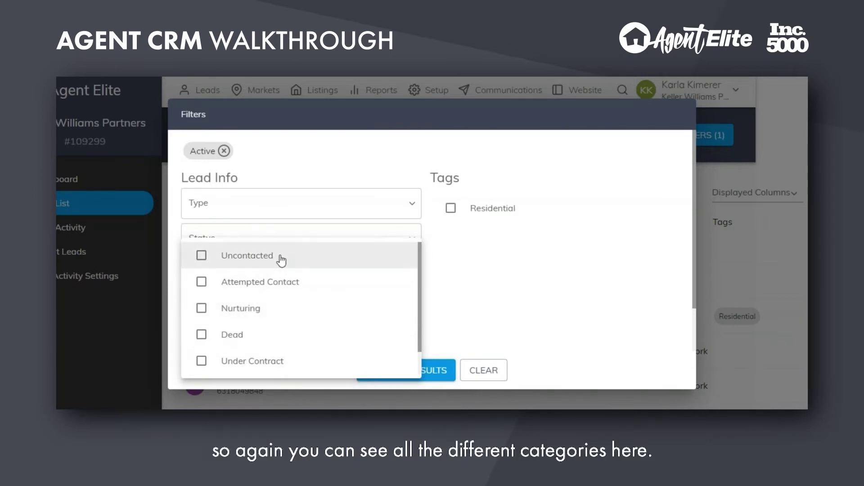
scroll(283, 257, "down", 1)
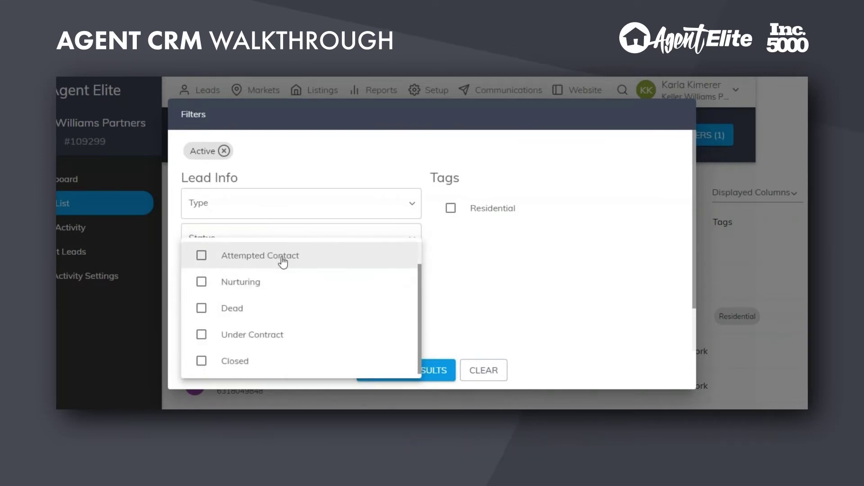
left_click(474, 298)
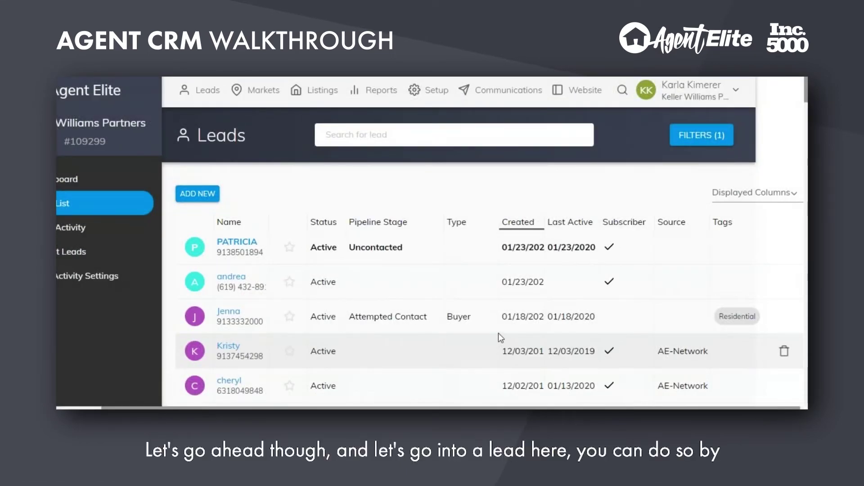
Open the Residential-tagged buyer lead's record and bring up its Edit Contact form
left_click(229, 311)
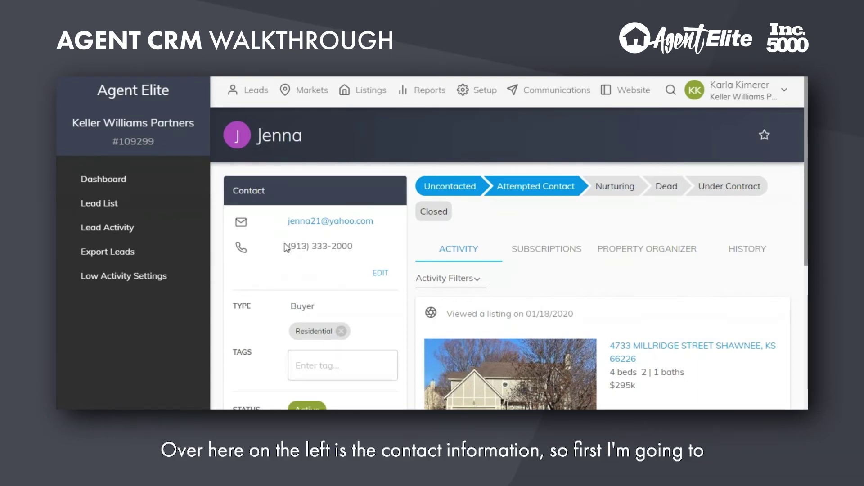
scroll(286, 247, "down", 1)
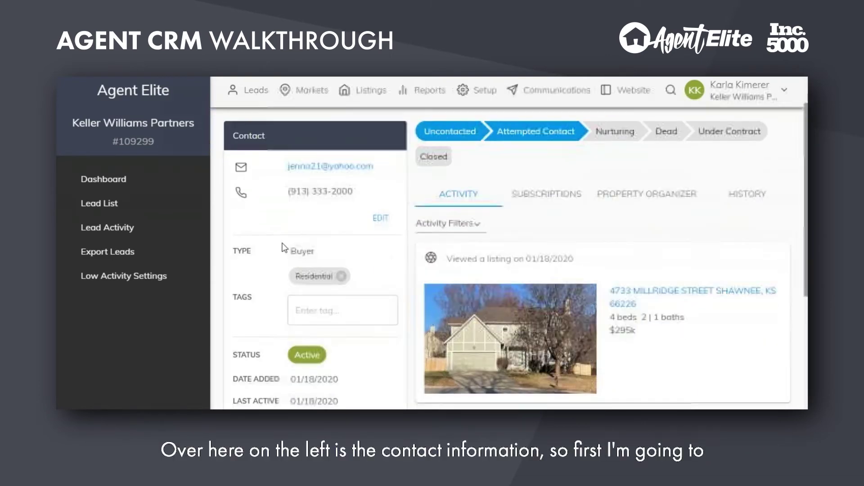
left_click(380, 219)
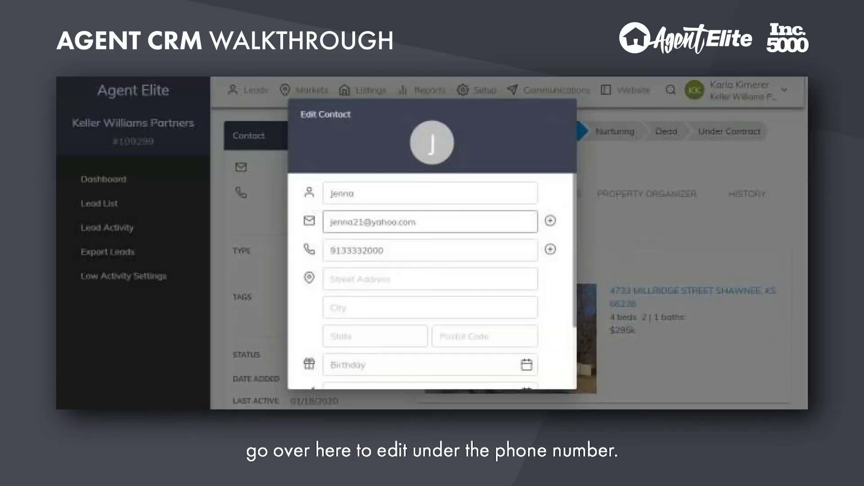
Keep the lead type as Buyer and save the contact details
scroll(430, 279, "down", 1)
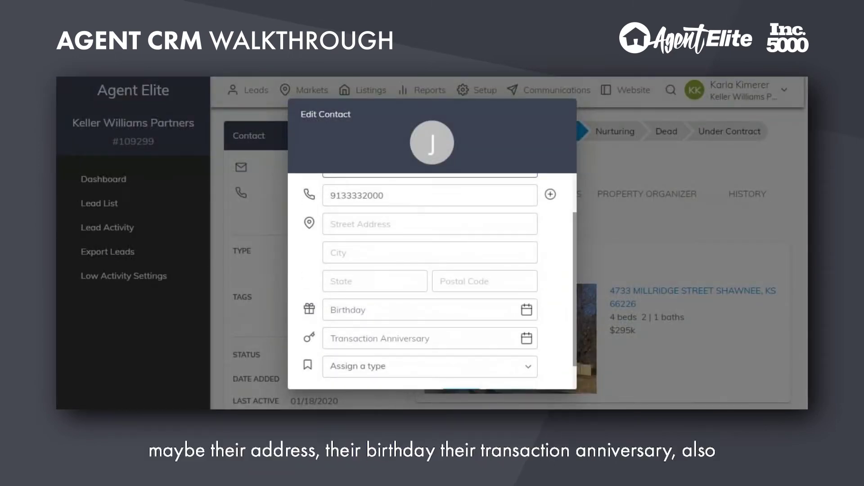
scroll(351, 273, "down", 1)
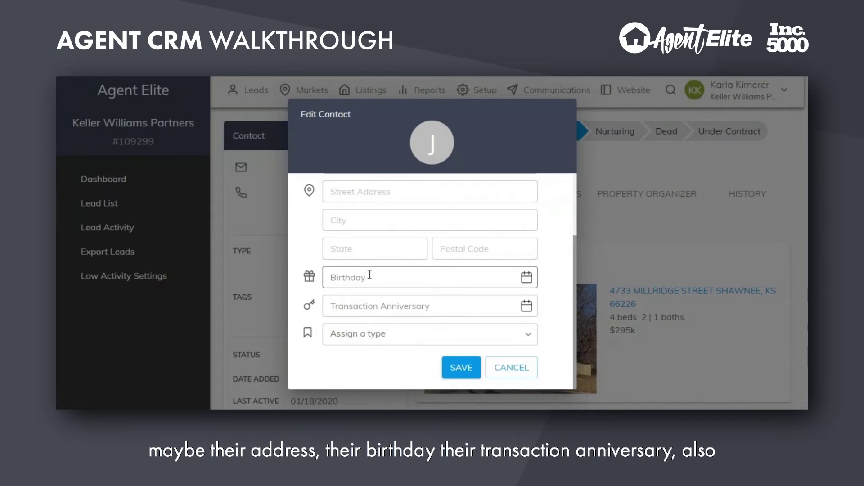
left_click(382, 337)
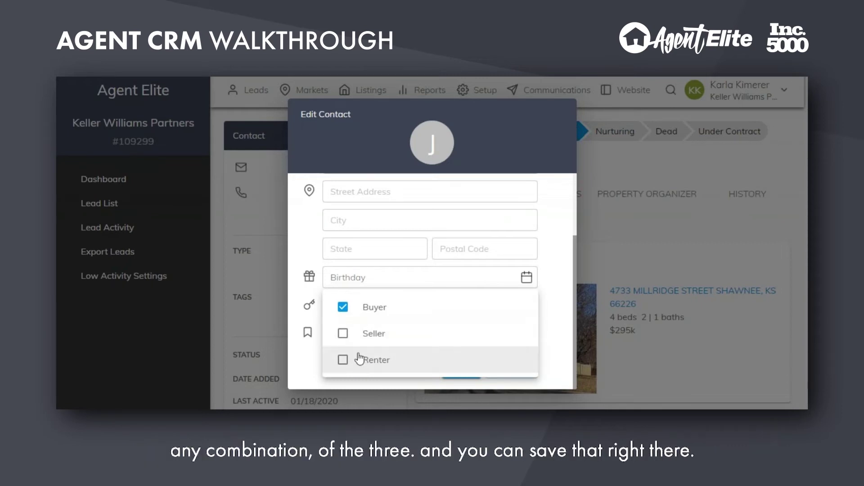
left_click(459, 365)
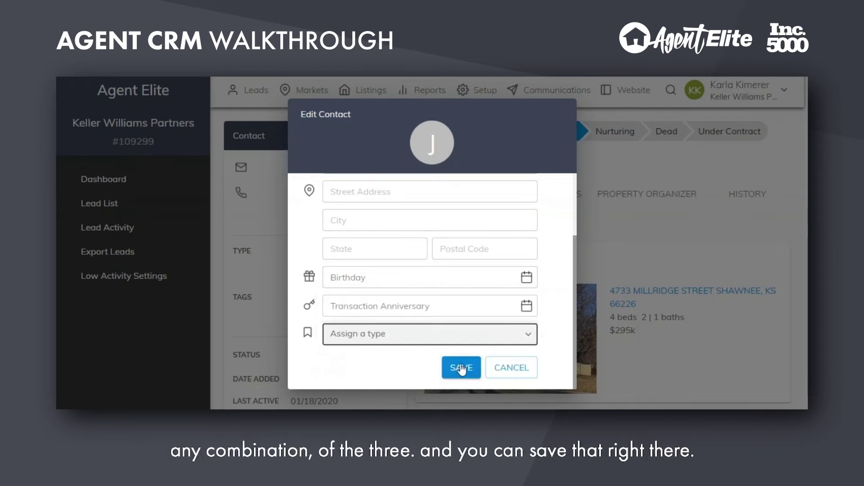
left_click(459, 364)
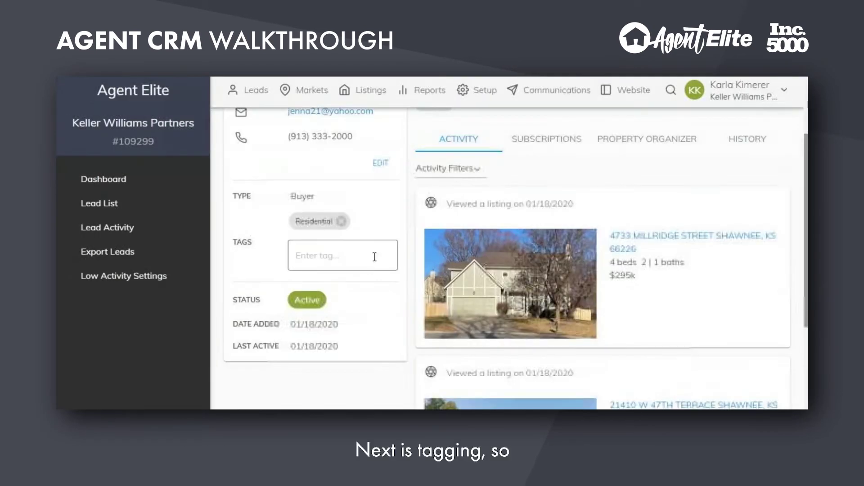
left_click(322, 255)
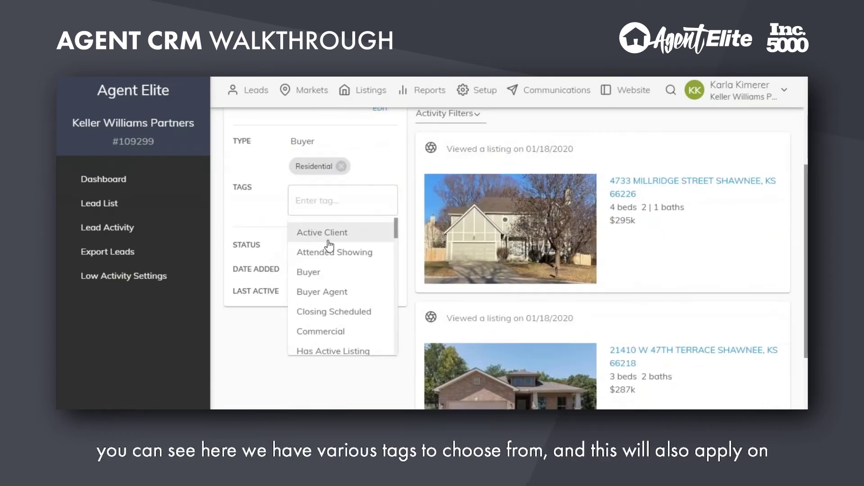
scroll(327, 245, "down", 4)
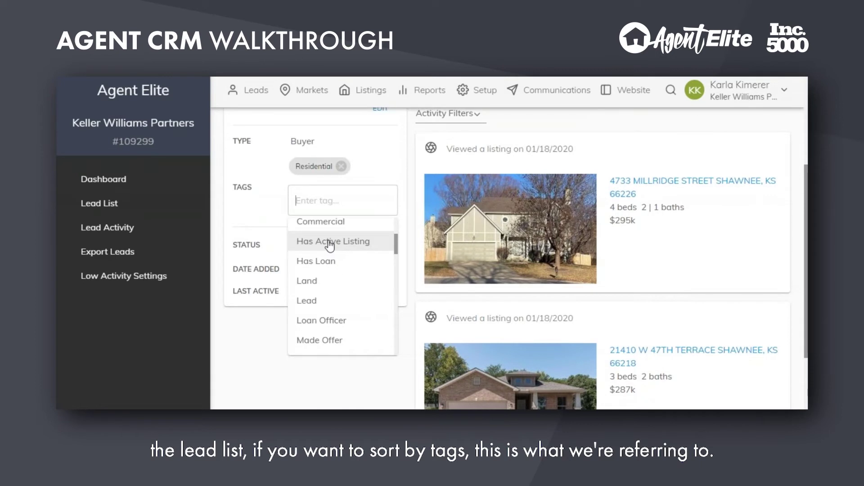
scroll(330, 244, "down", 2)
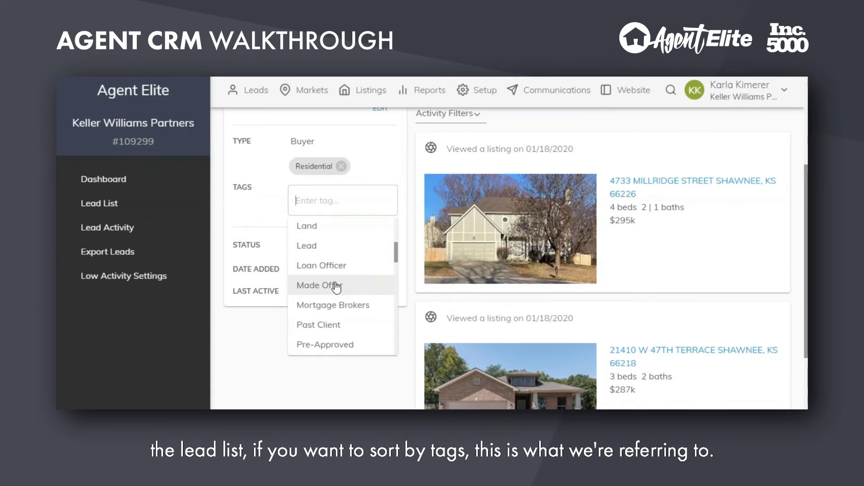
scroll(336, 285, "down", 2)
scroll(336, 285, "down", 3)
key("Escape")
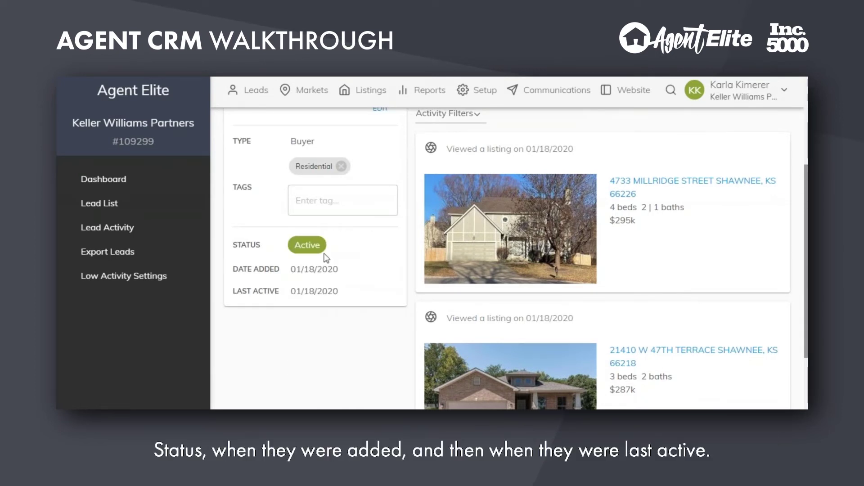
left_click_drag(296, 269, 304, 291)
left_click(352, 291)
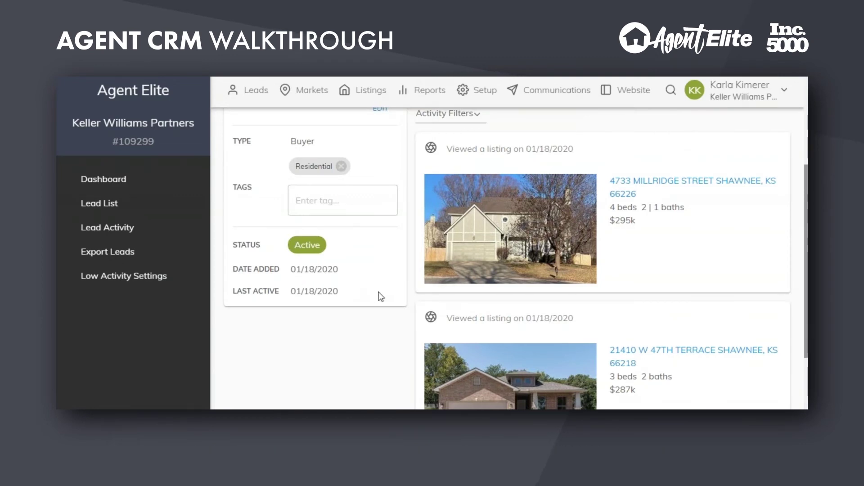
scroll(401, 284, "up", 4)
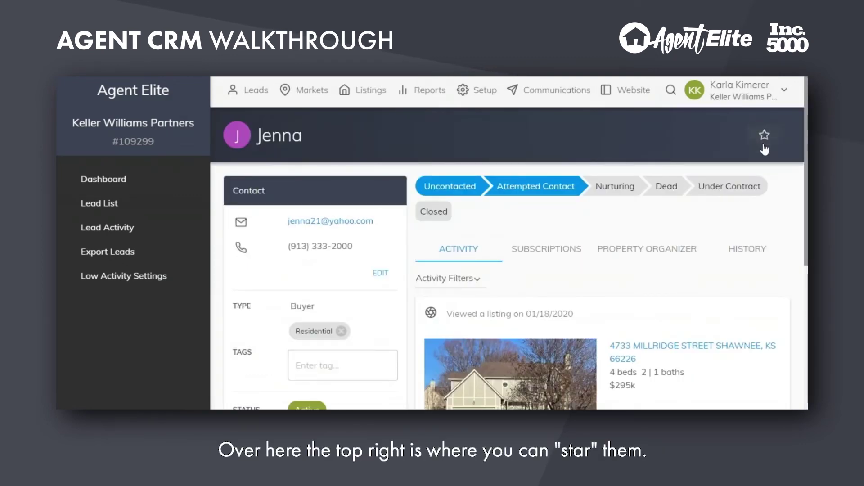
Star the lead as a favourite and look through its activity filters and feed
left_click(765, 137)
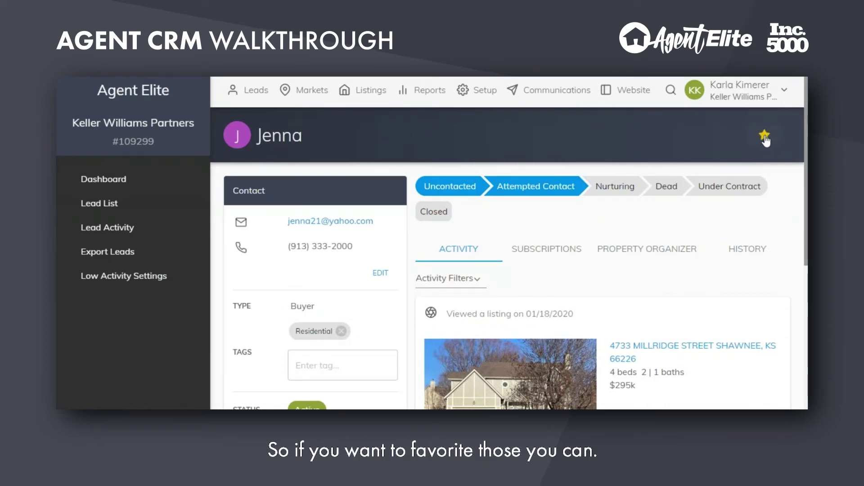
scroll(585, 230, "down", 2)
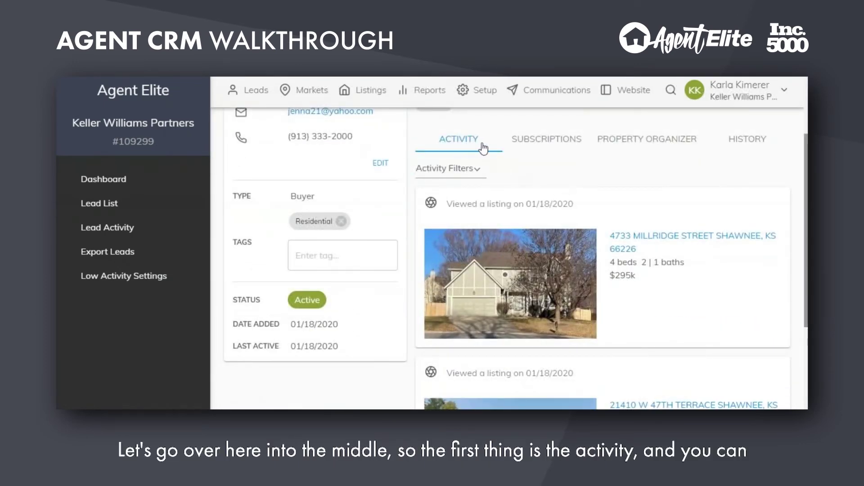
left_click(471, 170)
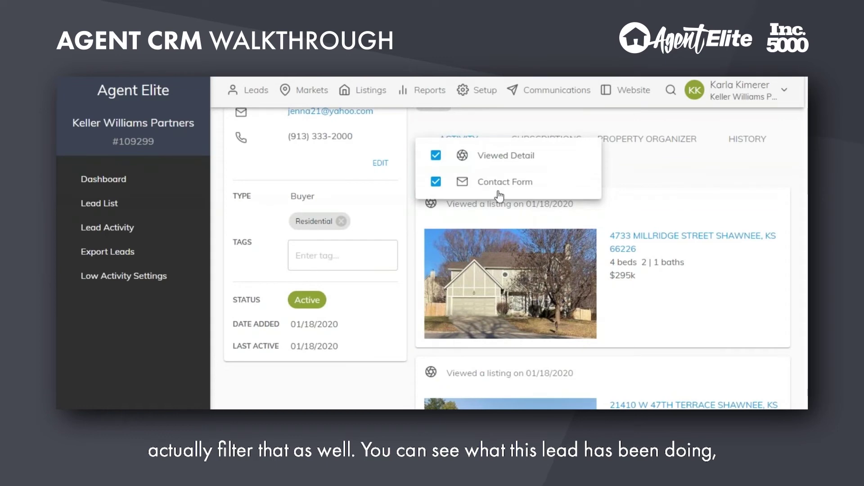
scroll(649, 166, "down", 2)
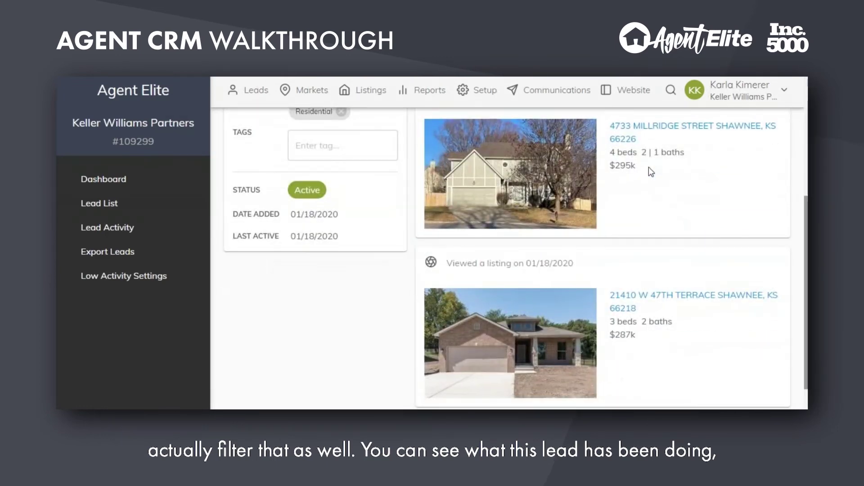
scroll(649, 167, "down", 2)
scroll(669, 293, "up", 4)
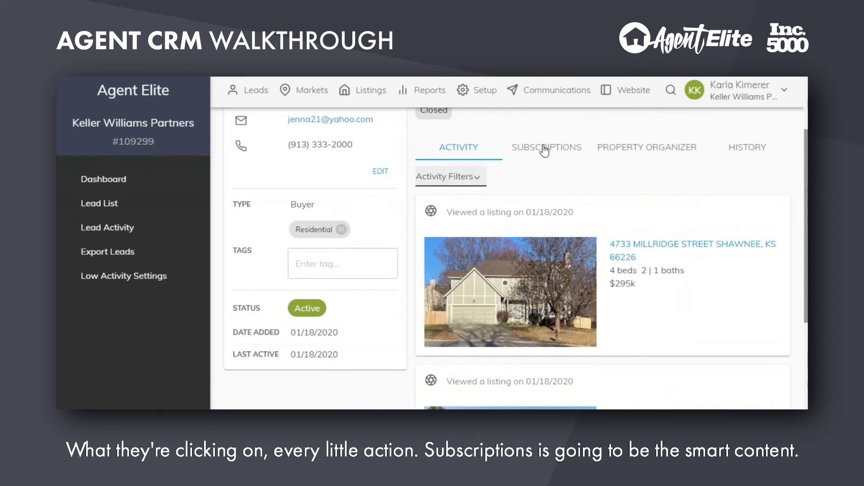
left_click(544, 149)
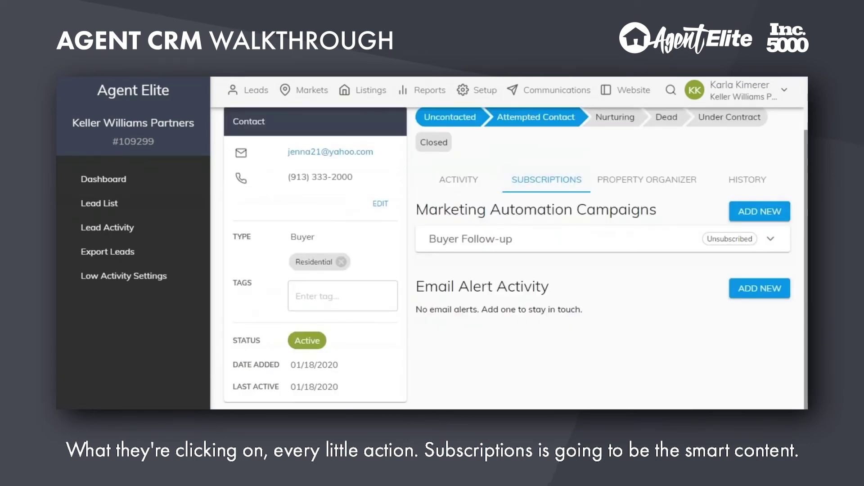
Expand the Buyer Follow-up campaign details, then switch to the Property Organizer
left_click(486, 239)
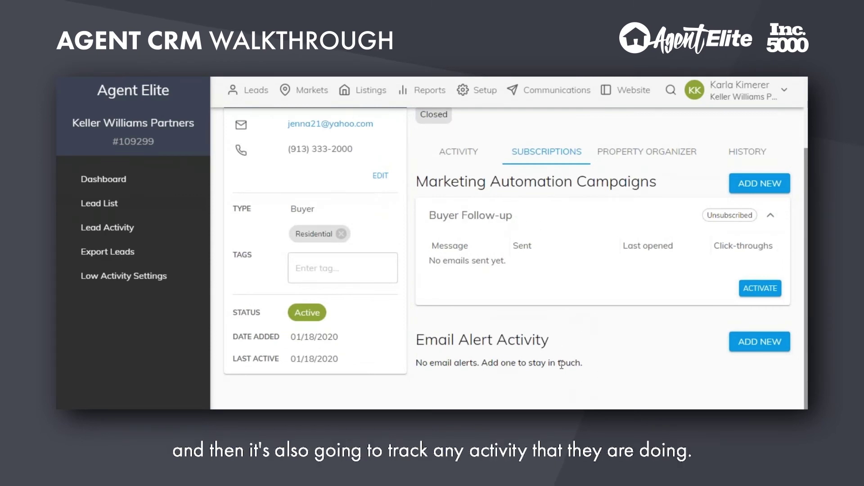
left_click(639, 153)
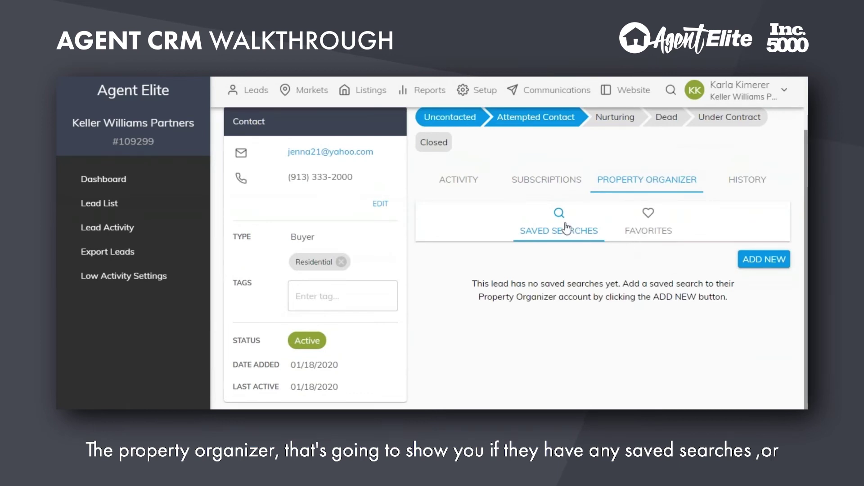
View the lead's Favorites, return to Saved Searches, then open the History tab
left_click(651, 220)
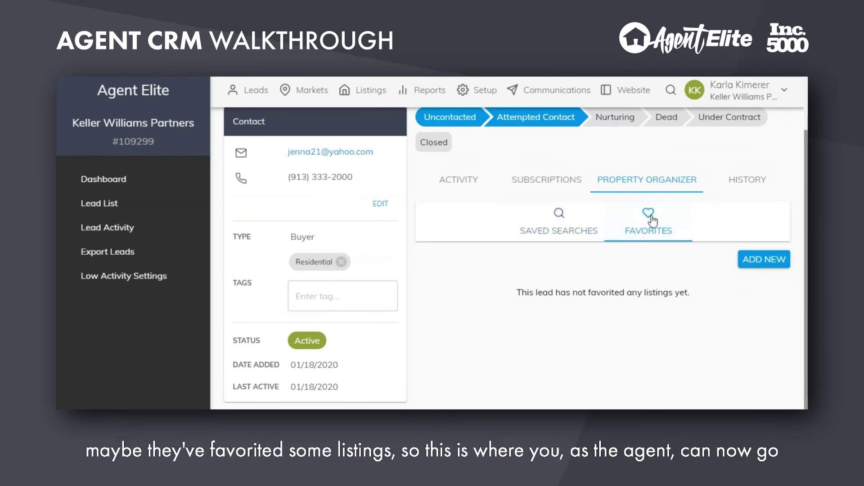
left_click(559, 219)
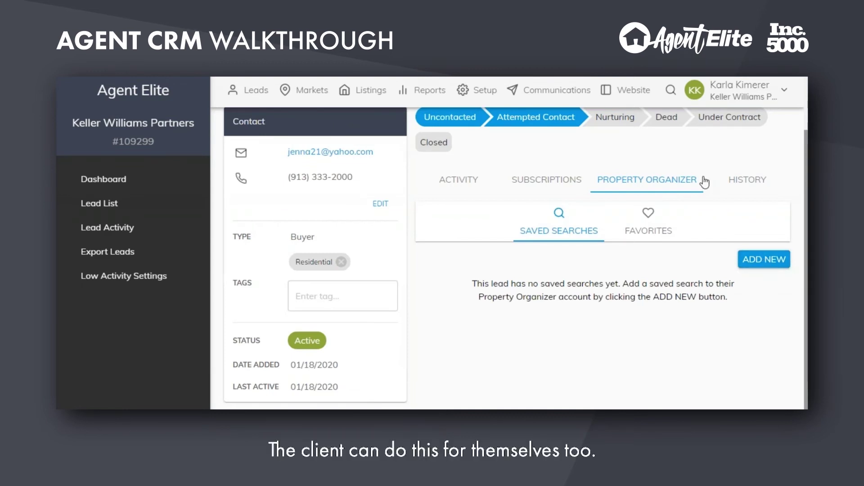
left_click(742, 180)
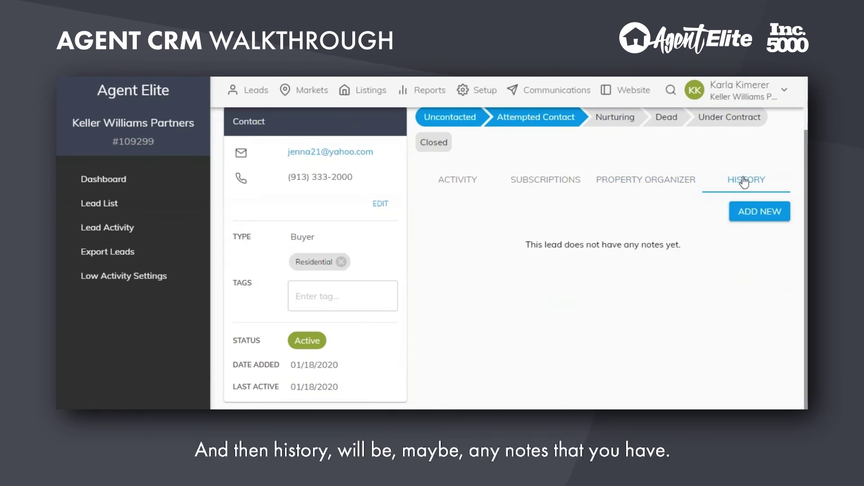
Log a Phone Call history item reading 'Called on 1/24 no answer left voice mail'
left_click(759, 211)
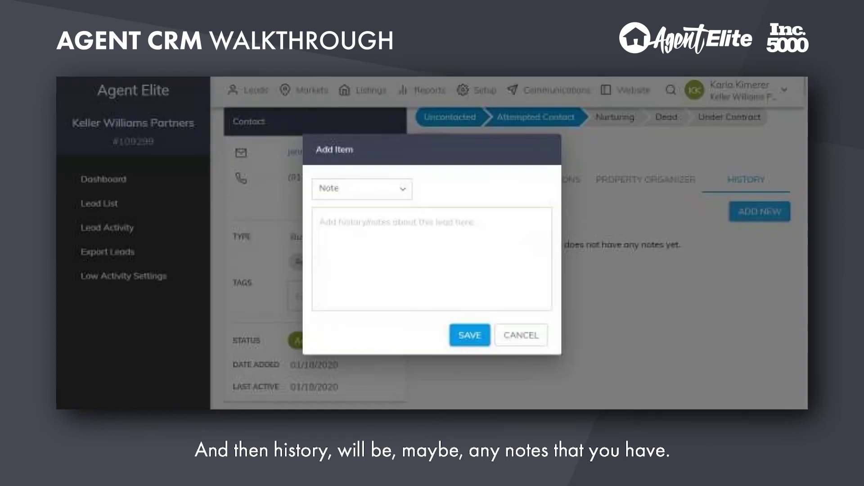
left_click(360, 188)
left_click(378, 216)
left_click(413, 227)
type("Called")
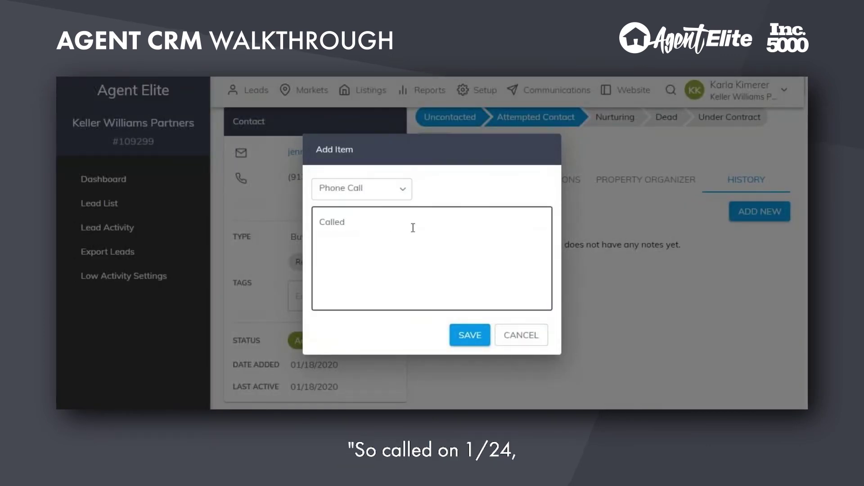
type(" on 1/24 no answe")
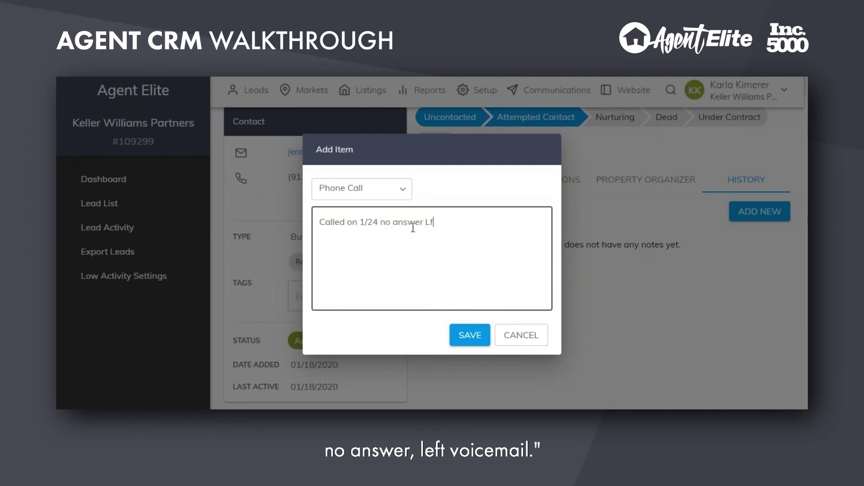
type("r left voice mail")
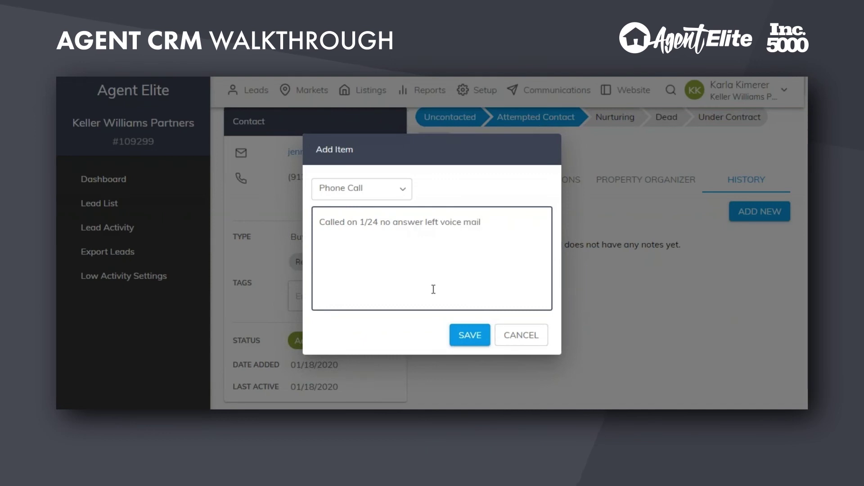
left_click(470, 336)
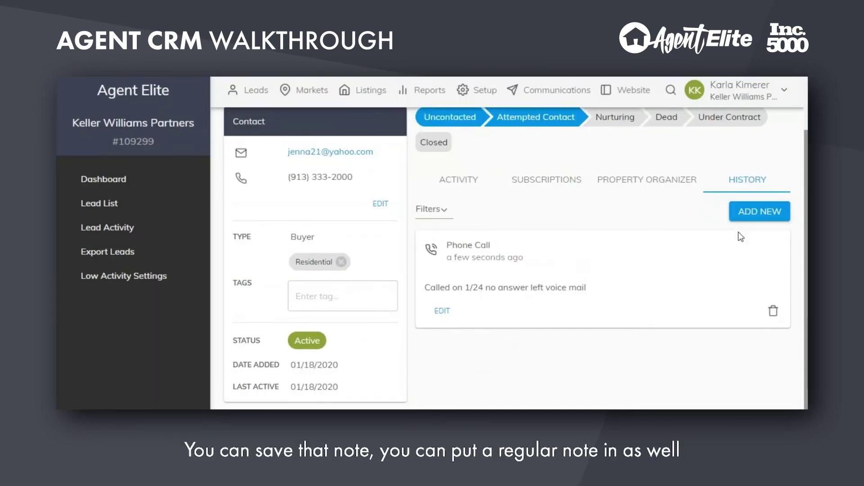
Add the history note 'Is looking for Lots' and glance at the history filters
left_click(759, 215)
type("Is looking for L")
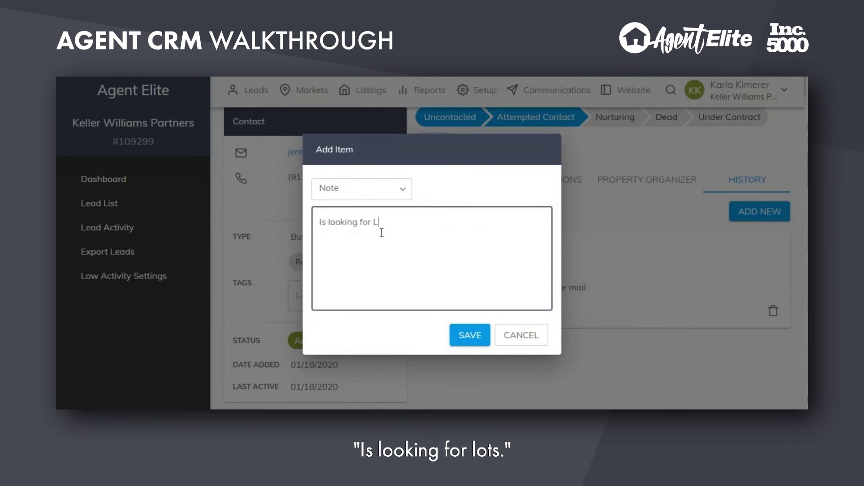
type("ots")
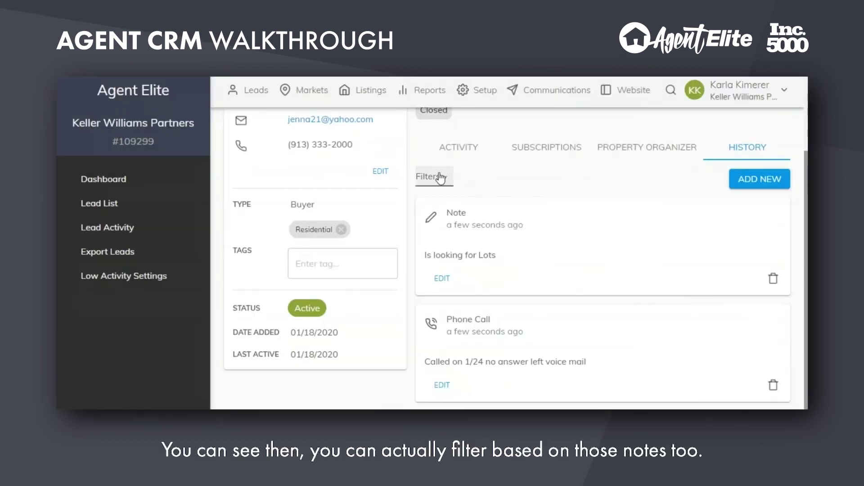
left_click(436, 177)
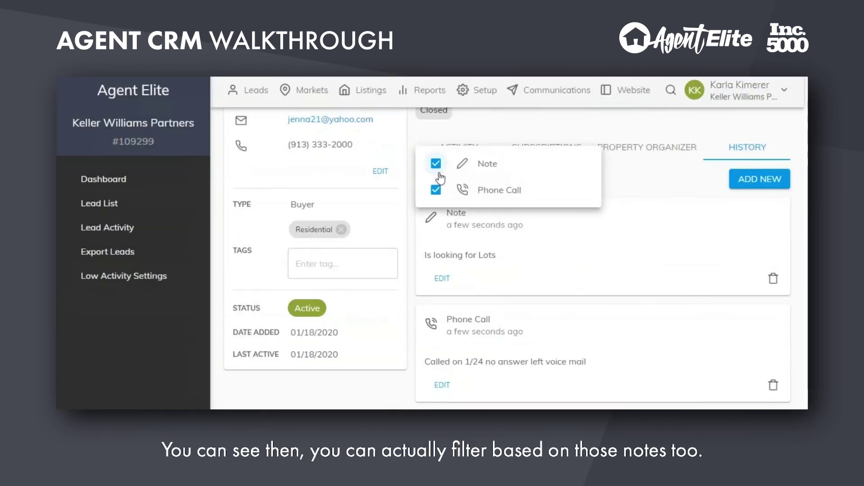
left_click(660, 181)
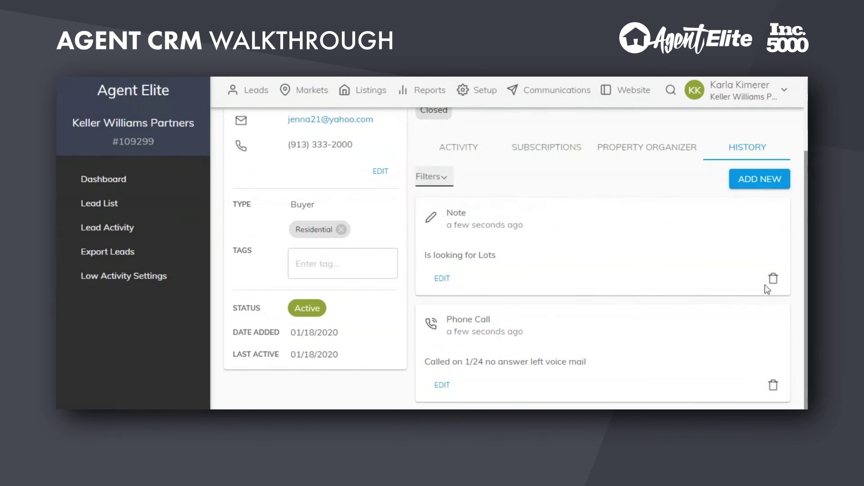